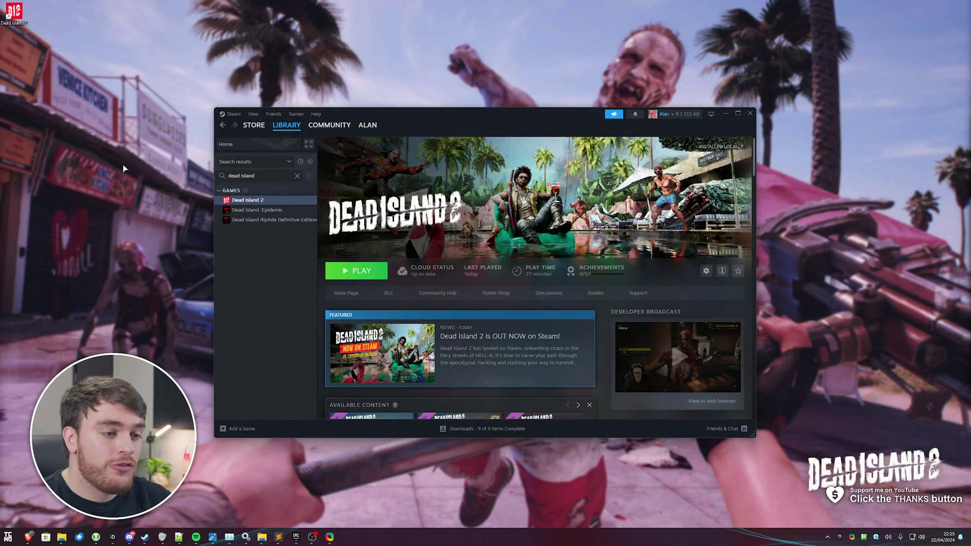
- Launch Dead Island 2, then filter Settings' installed apps by 'epic' to find Epic Online Services
left_click(376, 272)
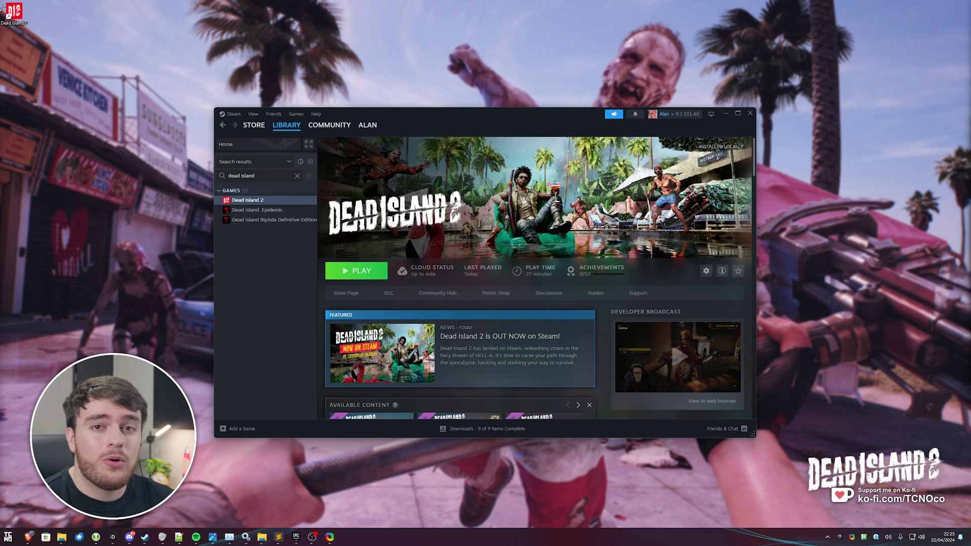
key("super")
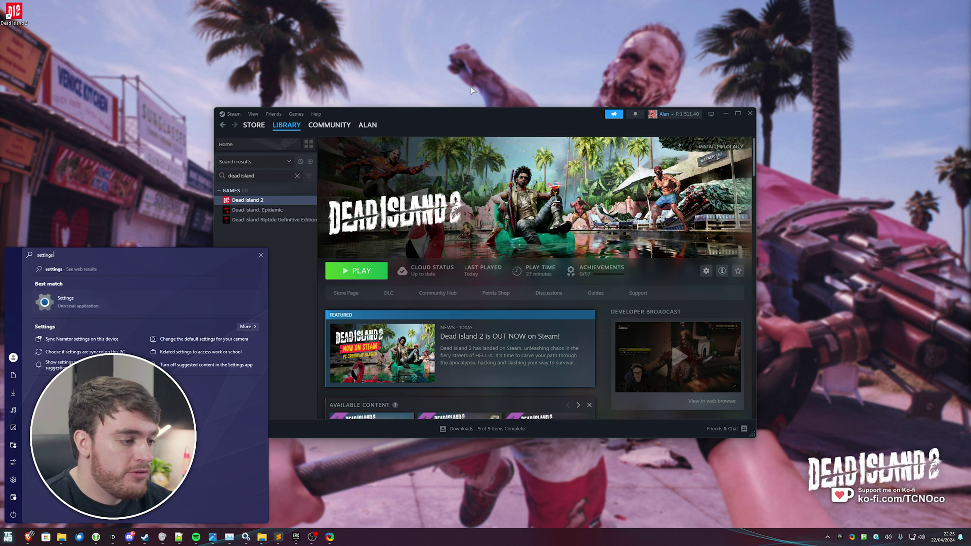
key("super+i")
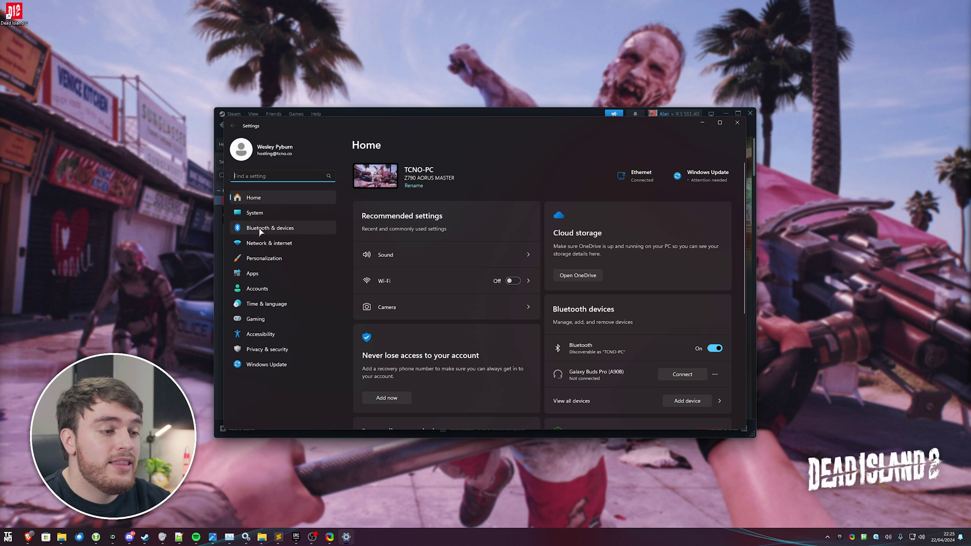
left_click(260, 277)
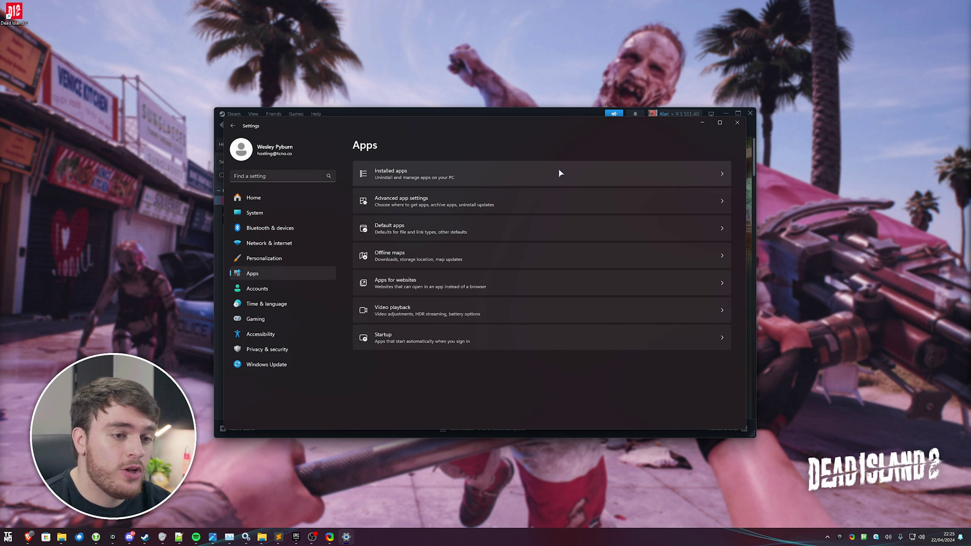
left_click(560, 173)
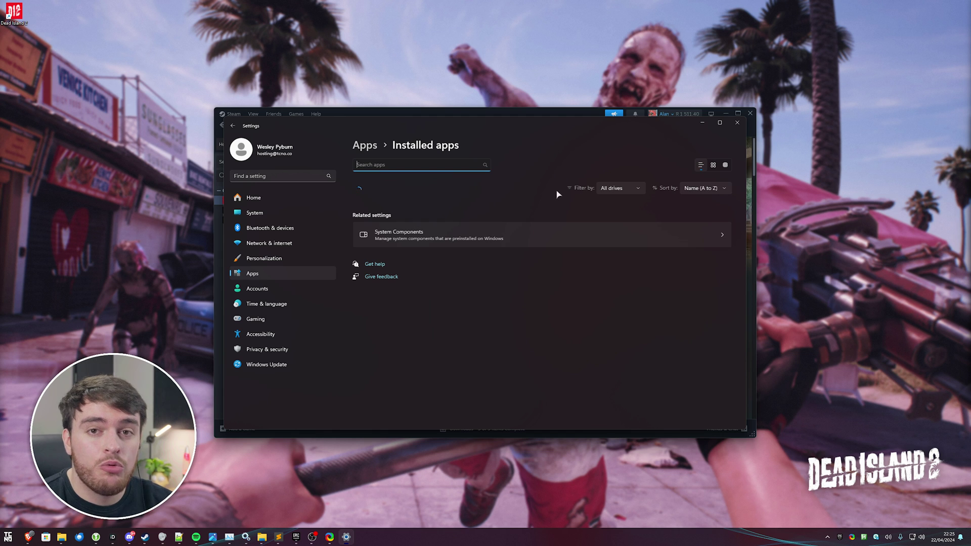
type("epic")
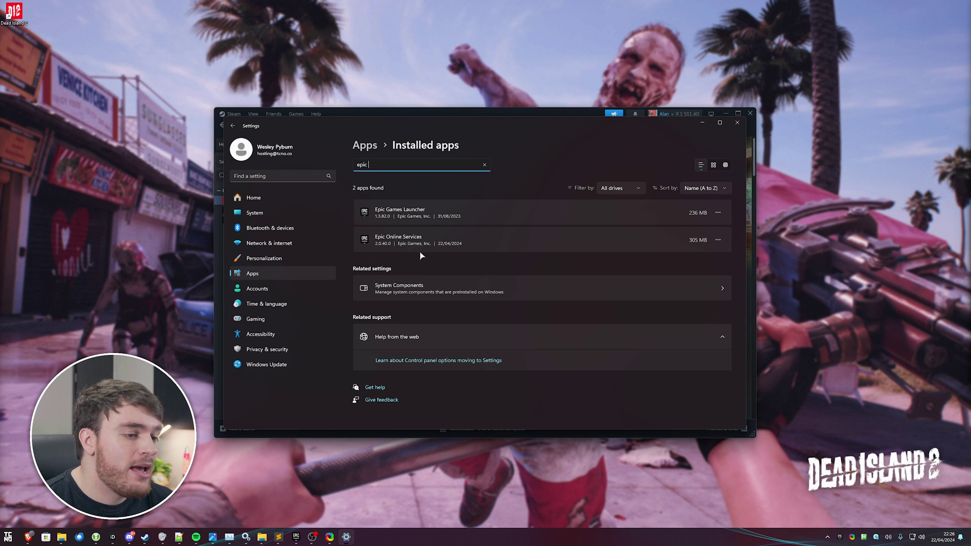
left_click(718, 240)
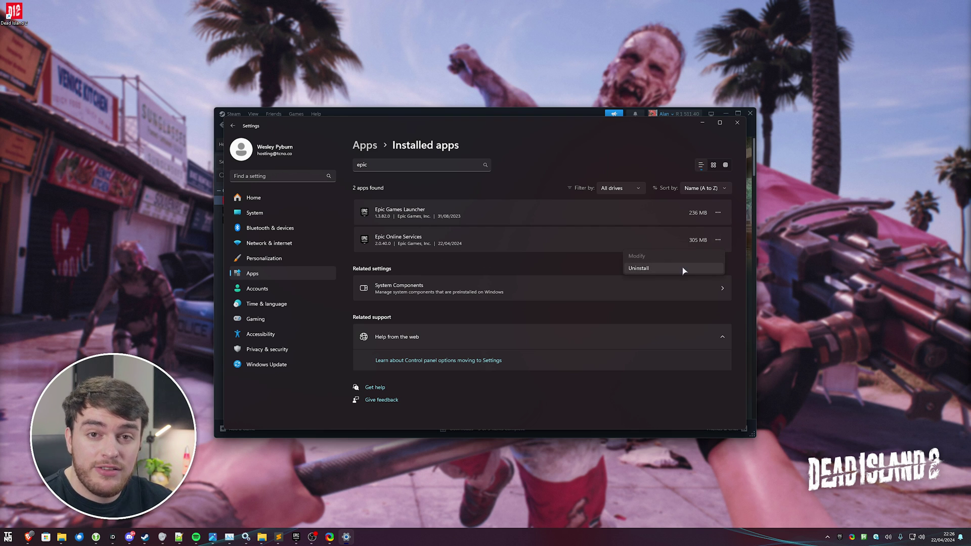
left_click(519, 255)
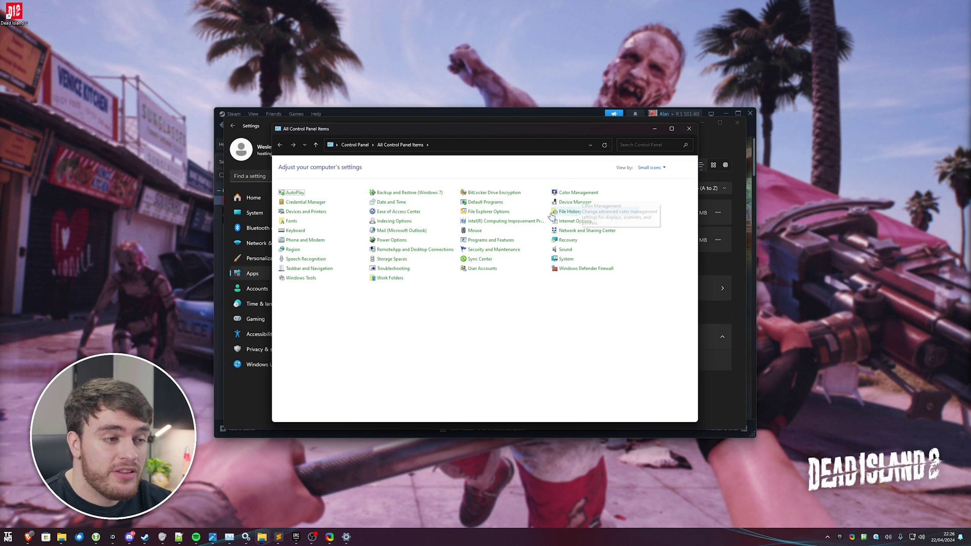
left_click(492, 241)
left_click(420, 243)
scroll(420, 244, "down", 19)
left_click(419, 244)
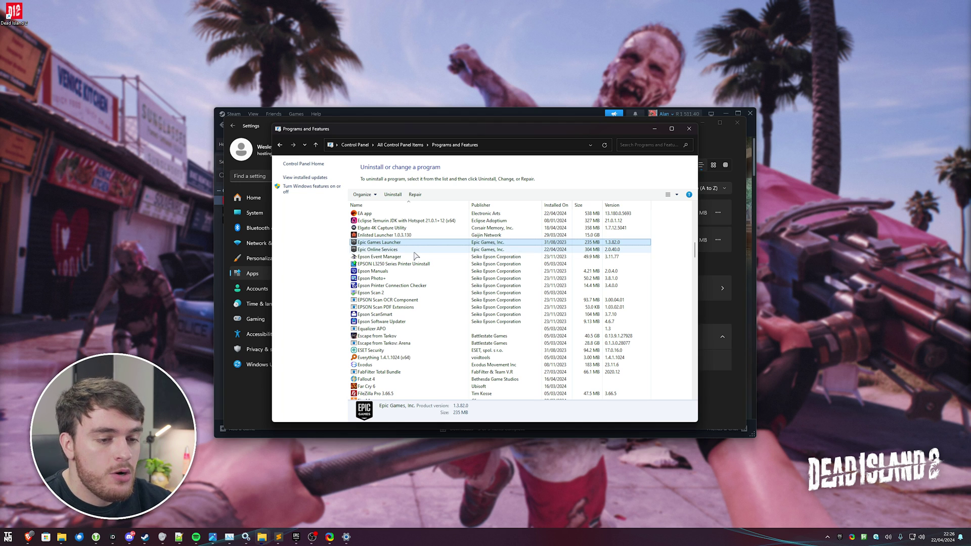
left_click(423, 249)
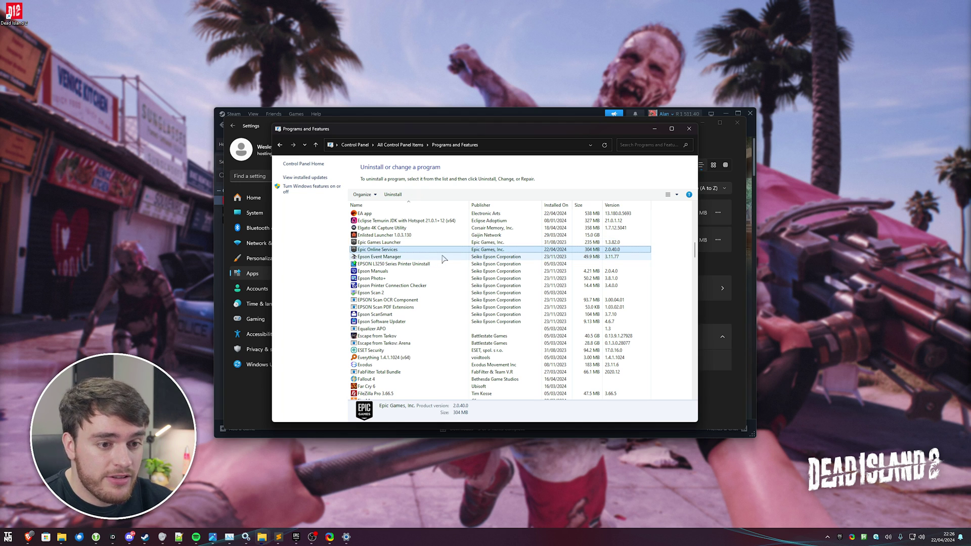
left_click(689, 128)
- Uninstall Epic Online Services from the installed apps list
left_click(719, 241)
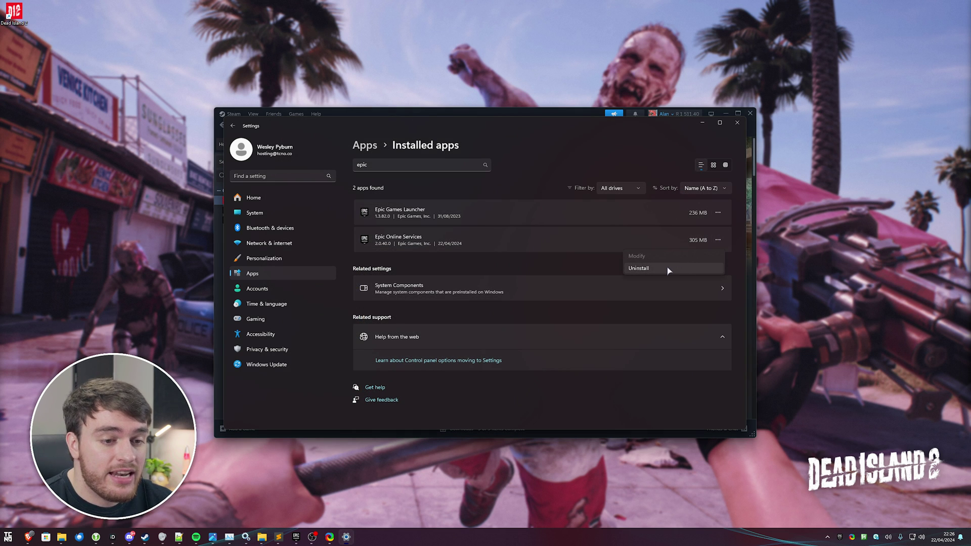
left_click(668, 270)
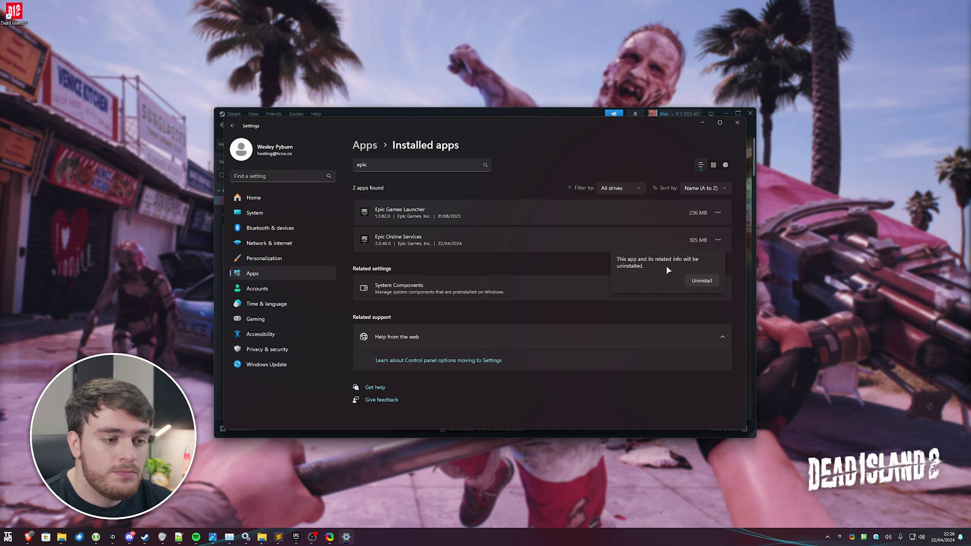
left_click(673, 279)
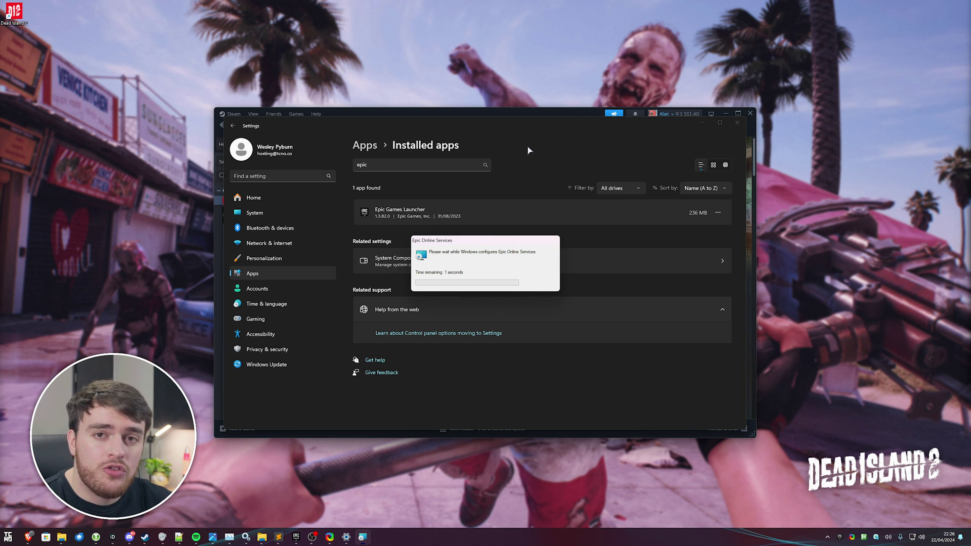
- Check EpicOnlineServicesInstaller.exe in Dead Island 2's EpicOnlineServices folder, then close Explorer
left_click(524, 113)
right_click(274, 201)
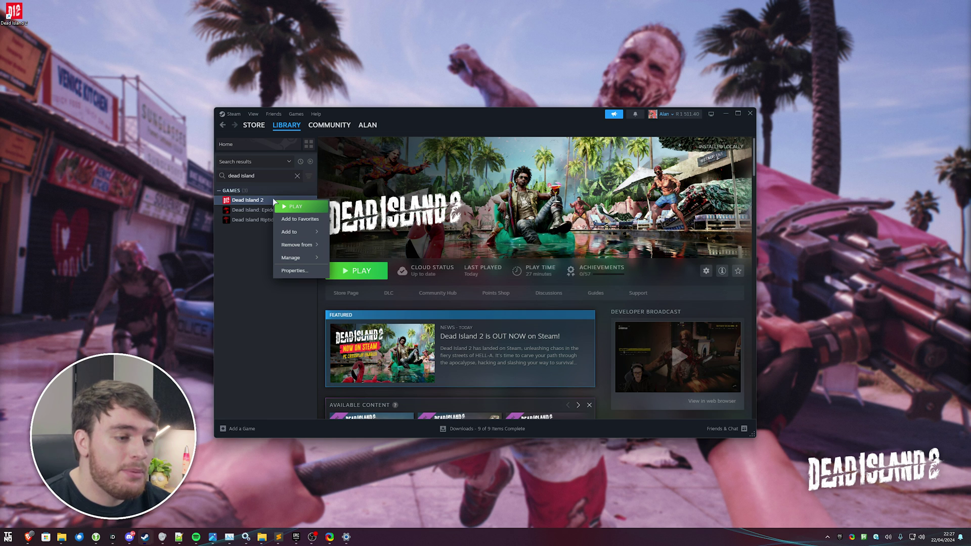
left_click(360, 273)
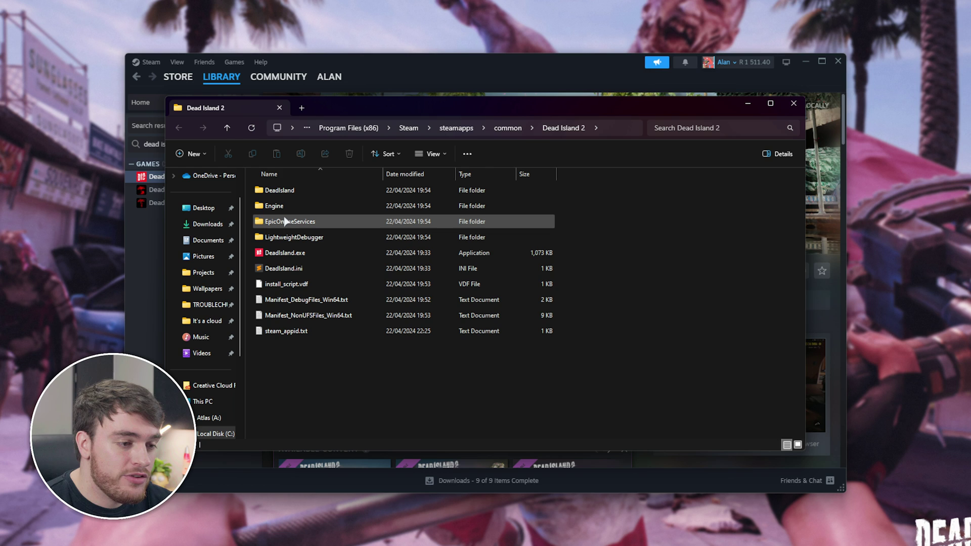
left_click(334, 235)
double_click(287, 225)
left_click_drag(593, 231, 233, 185)
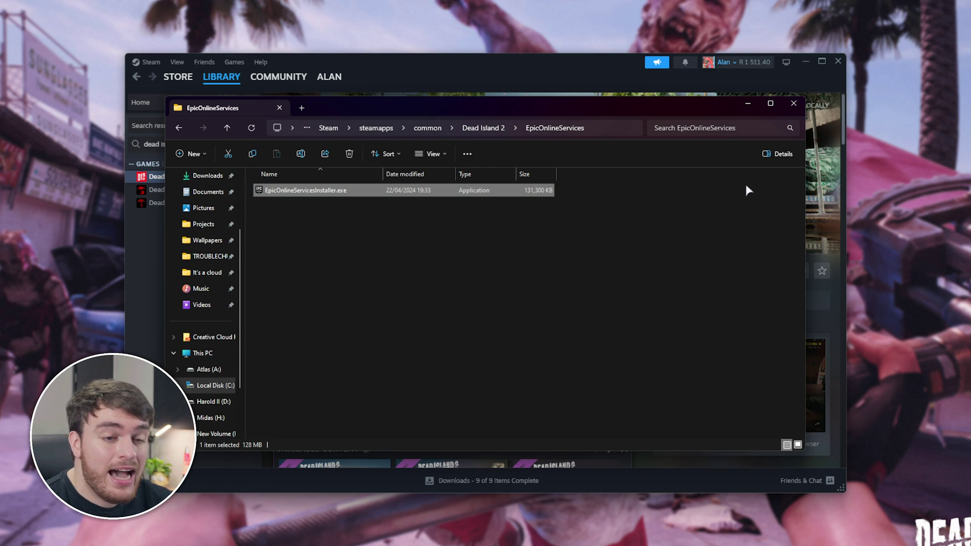
left_click(793, 104)
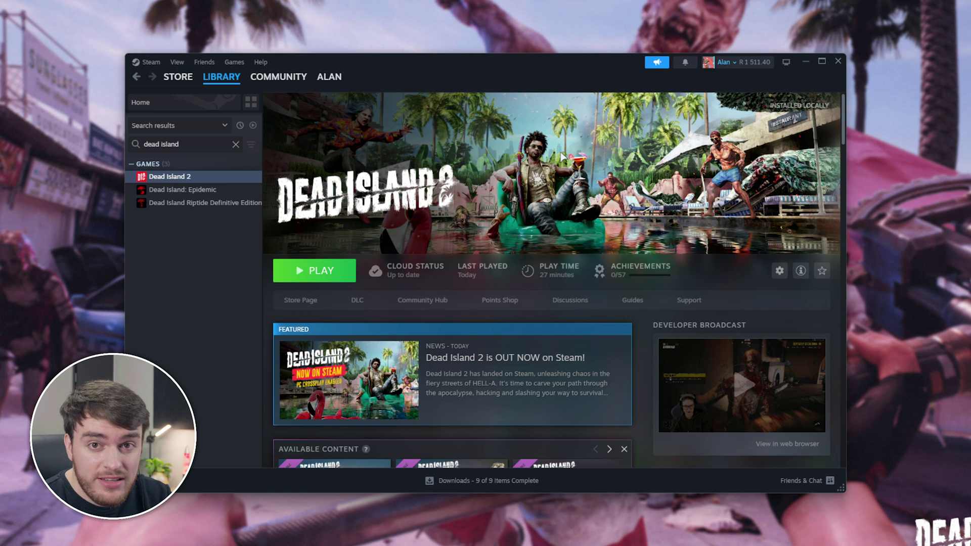
- Browse to C:\Program Files (x86)\Epic Games\Launcher\Portal\Extras\EOS in File Explorer
key("super+e")
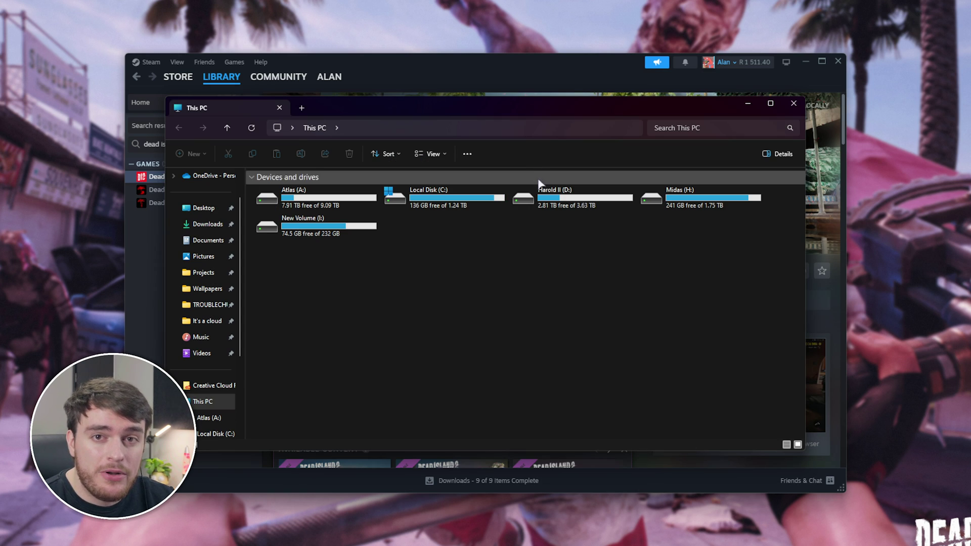
double_click(460, 210)
double_click(385, 331)
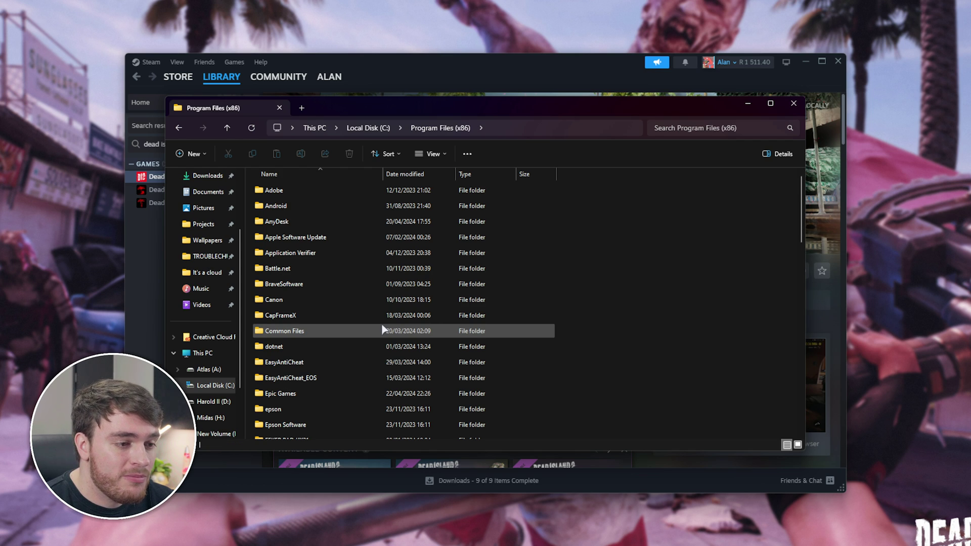
double_click(339, 395)
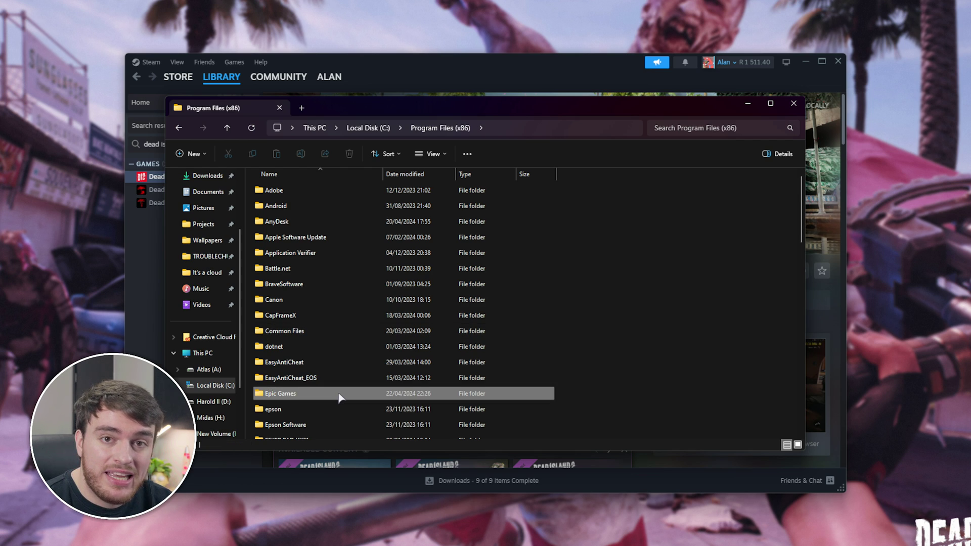
double_click(355, 207)
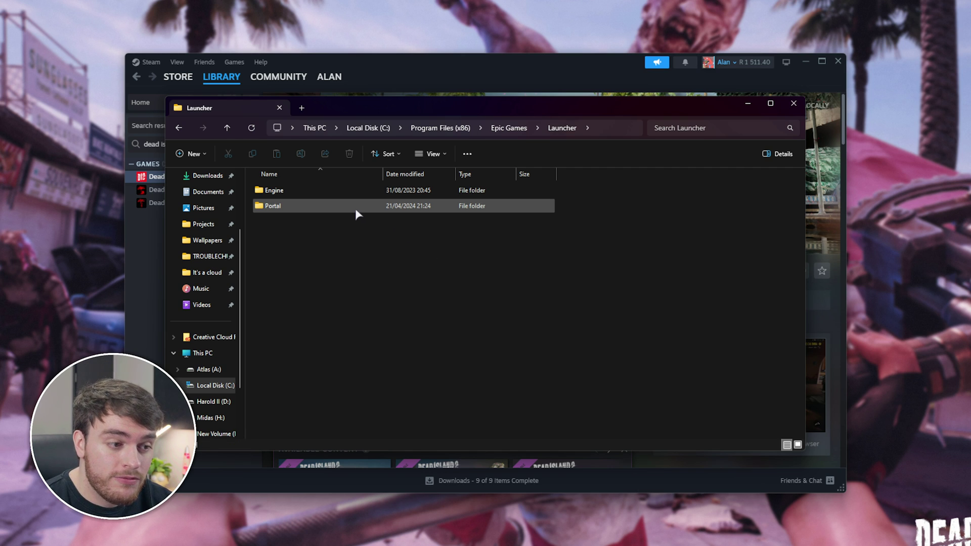
double_click(343, 208)
double_click(336, 236)
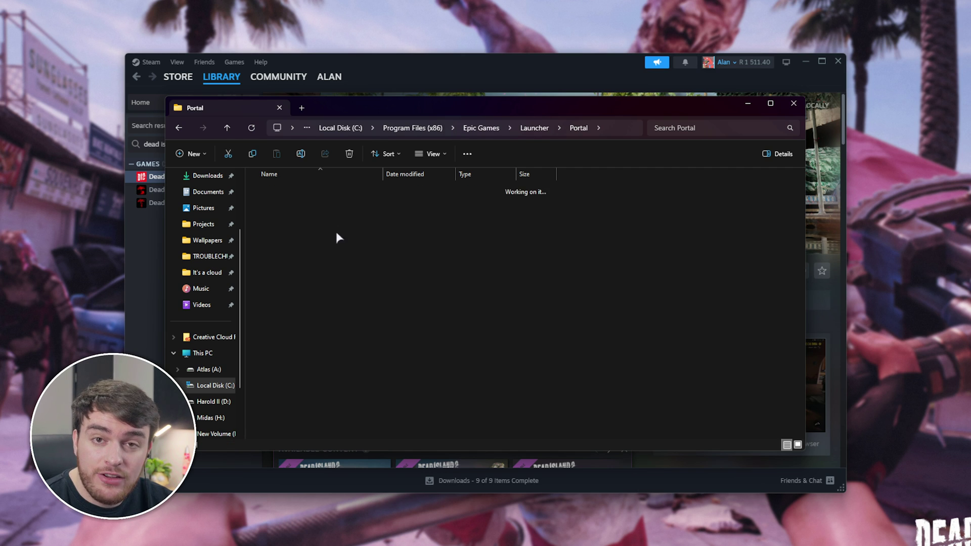
double_click(313, 194)
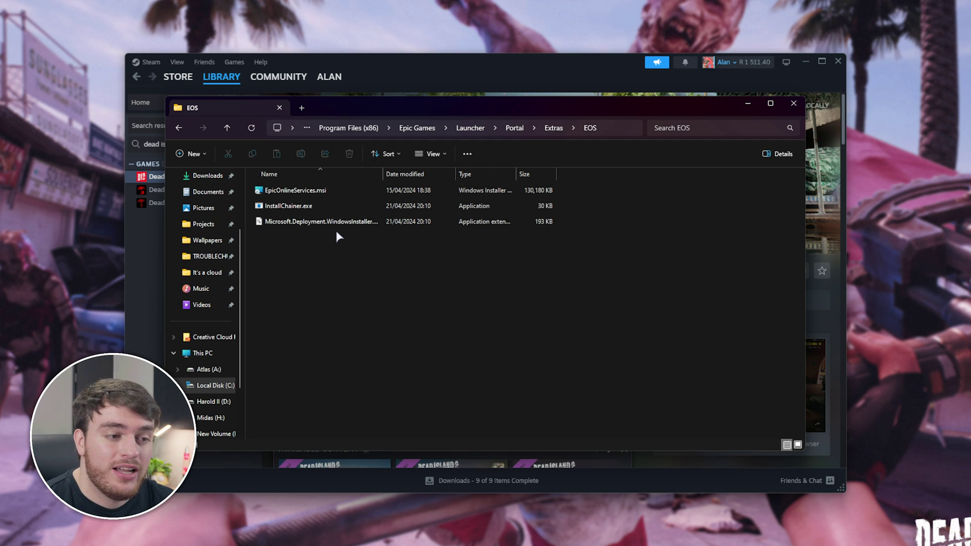
- Run EpicOnlineServices.msi to reinstall Epic Online Services 2.8.1
left_click(343, 193)
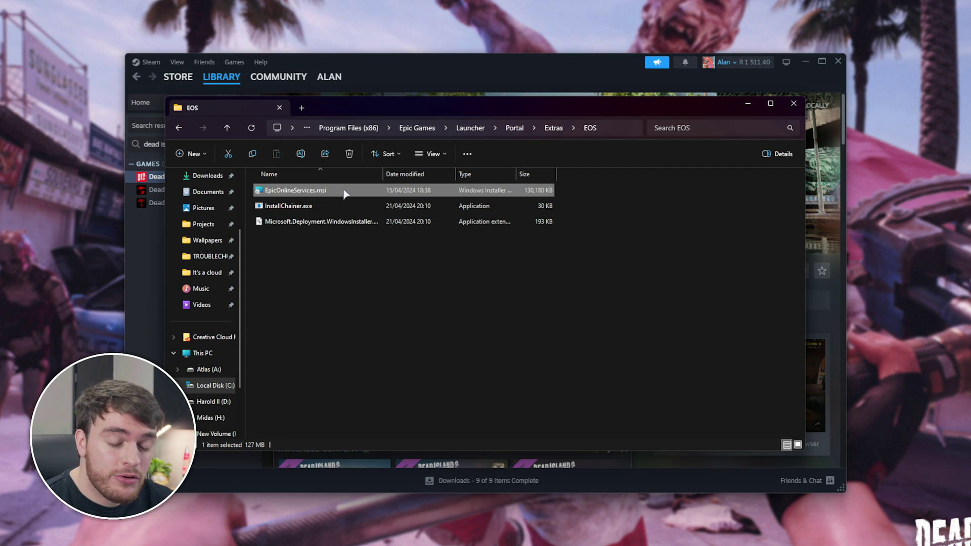
double_click(343, 192)
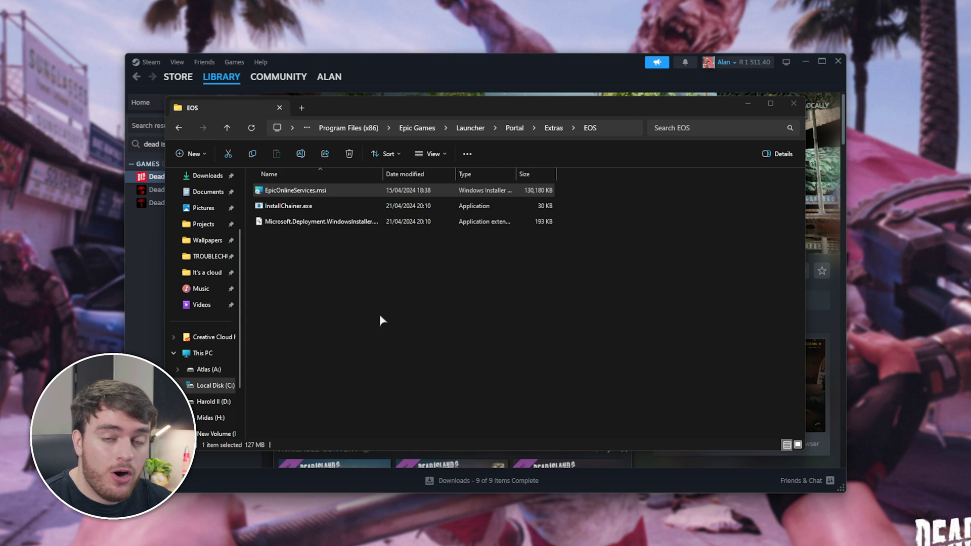
left_click(283, 541)
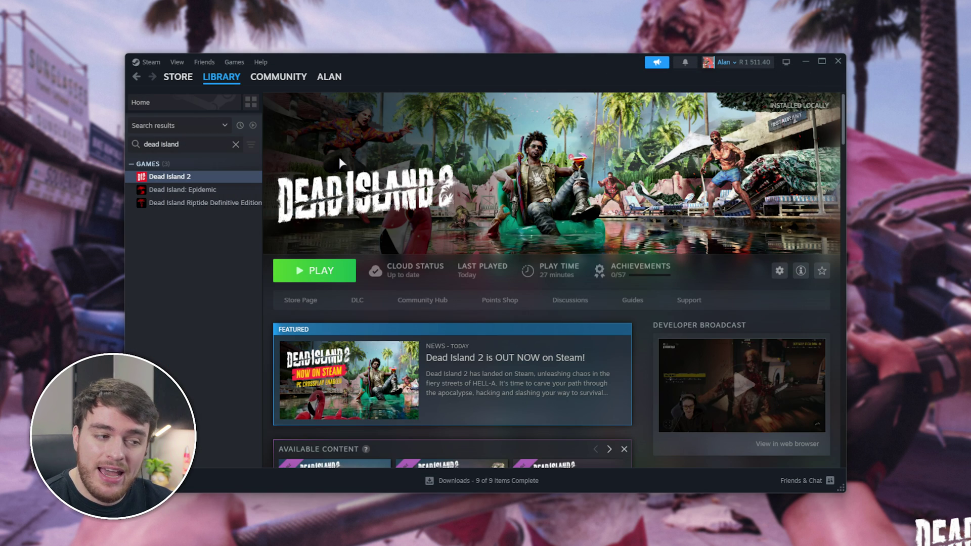
- Launch Dead Island 2 from Steam with PLAY
left_click(309, 273)
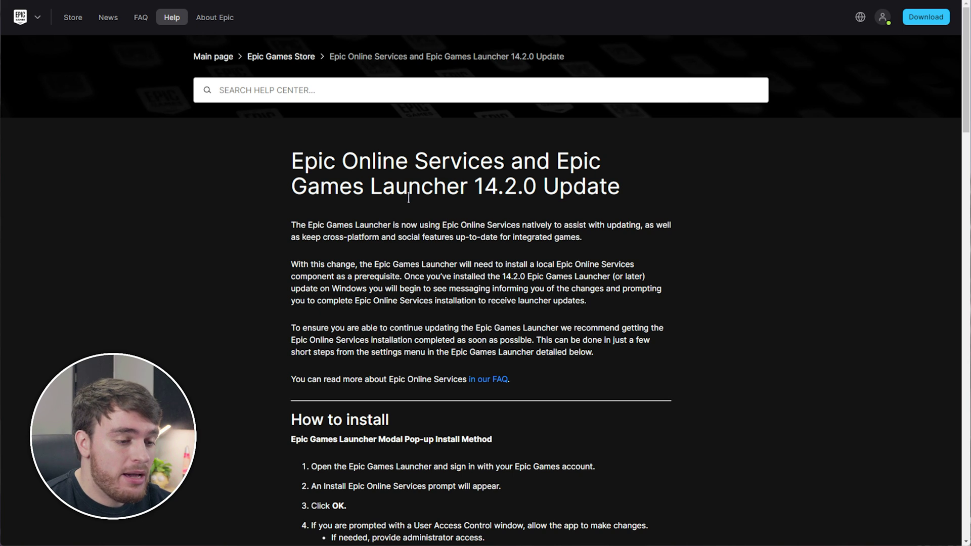
- Read through the article's install steps, highlighting 'Epic Games Launcher' in step 1
scroll(403, 194, "down", 5)
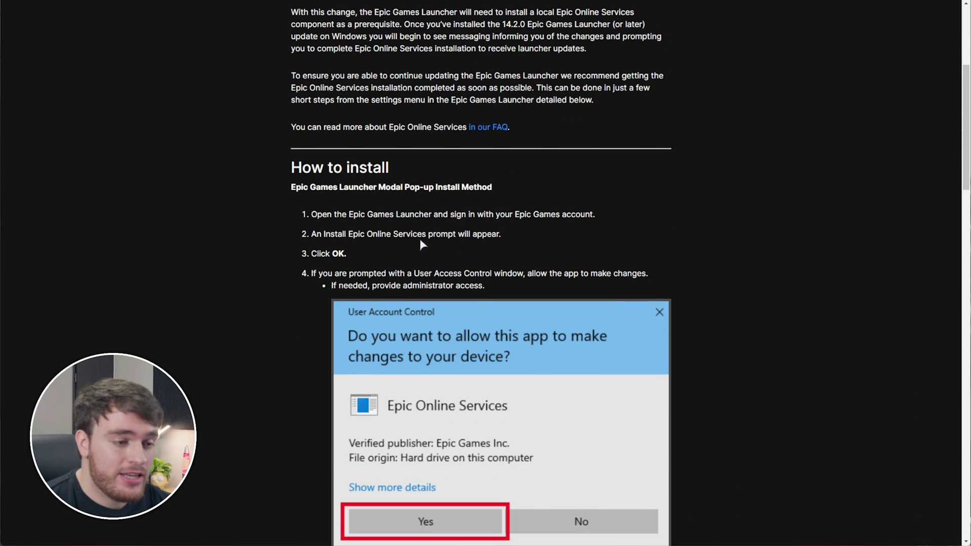
scroll(415, 201, "down", 1)
mouse_move(410, 188)
left_mouse_down()
mouse_move(354, 185)
mouse_move(358, 163)
mouse_move(415, 170)
left_mouse_up()
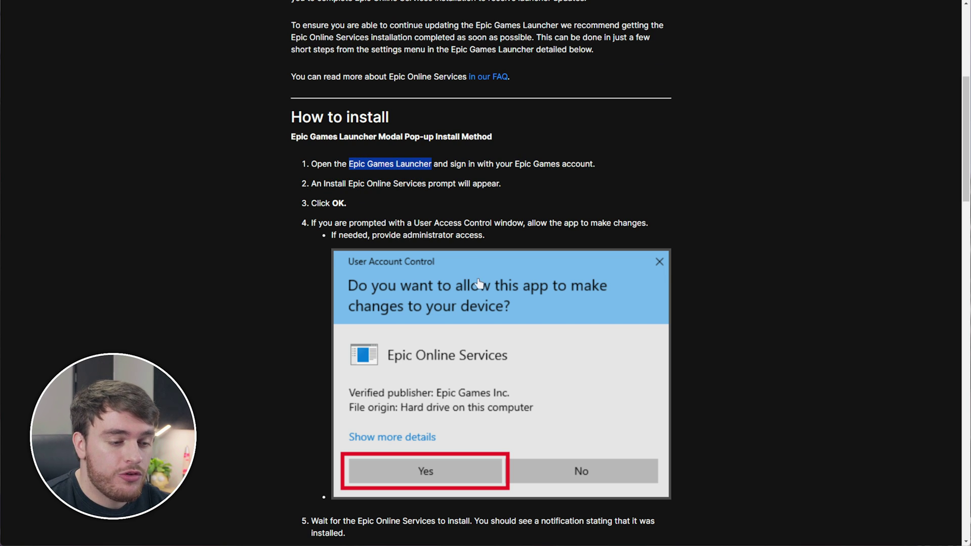
scroll(477, 282, "down", 12)
scroll(476, 282, "down", 10)
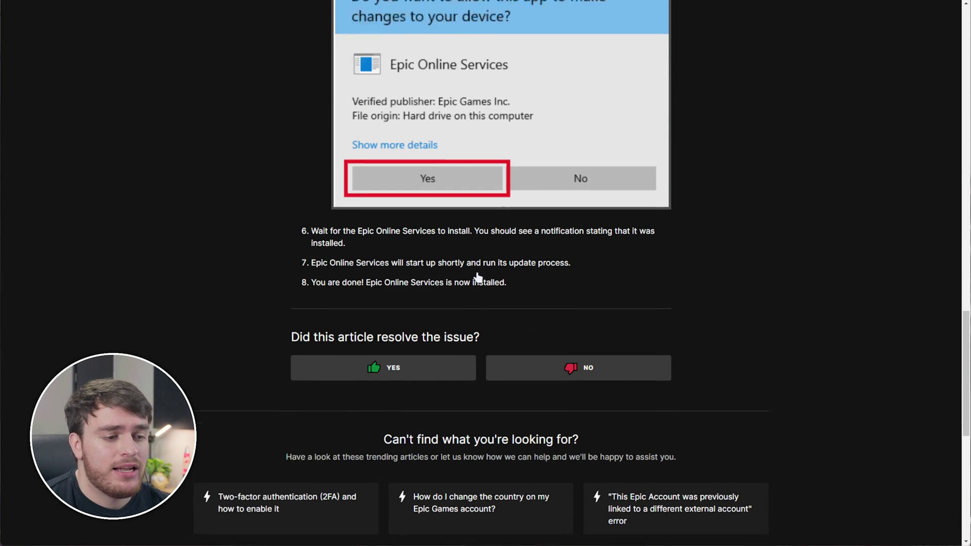
scroll(480, 281, "up", 10)
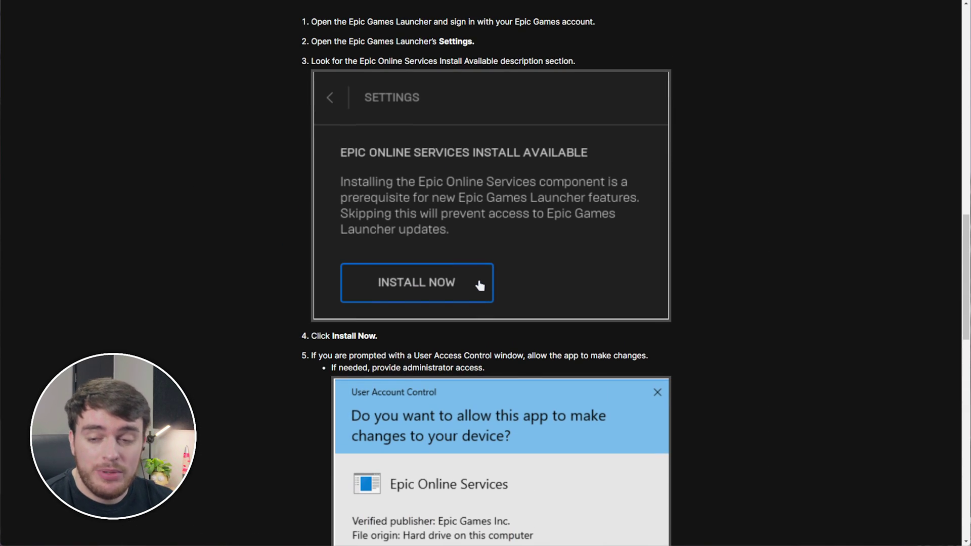
scroll(510, 272, "up", 2)
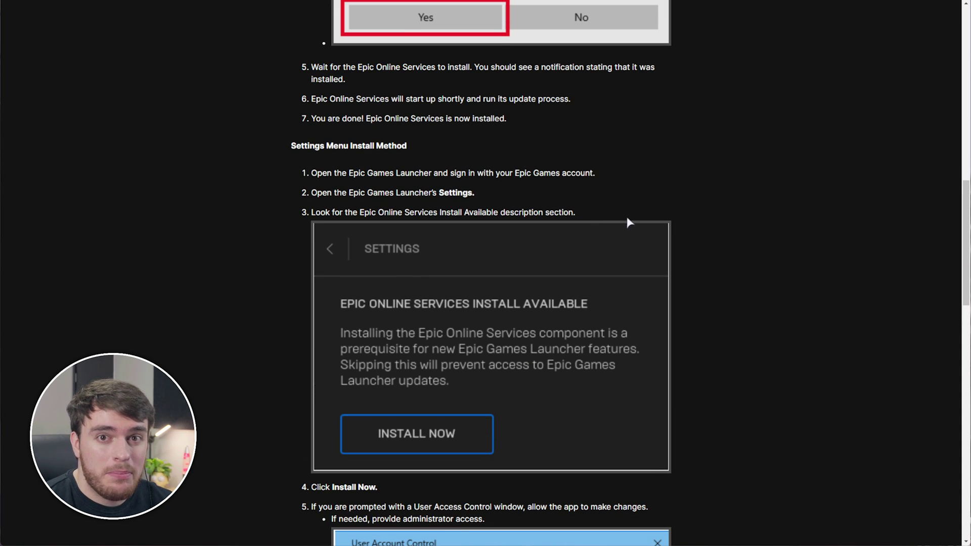
scroll(626, 228, "up", 2)
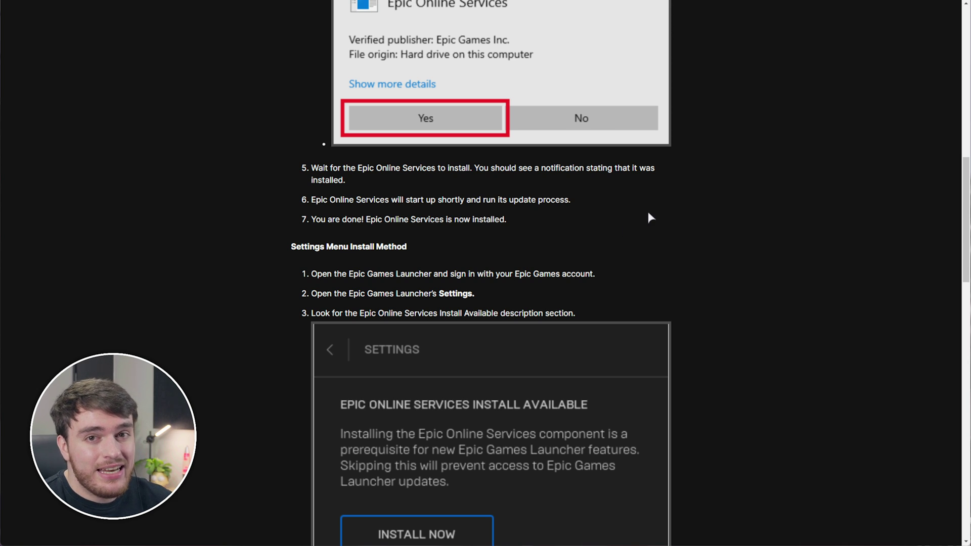
scroll(654, 217, "up", 8)
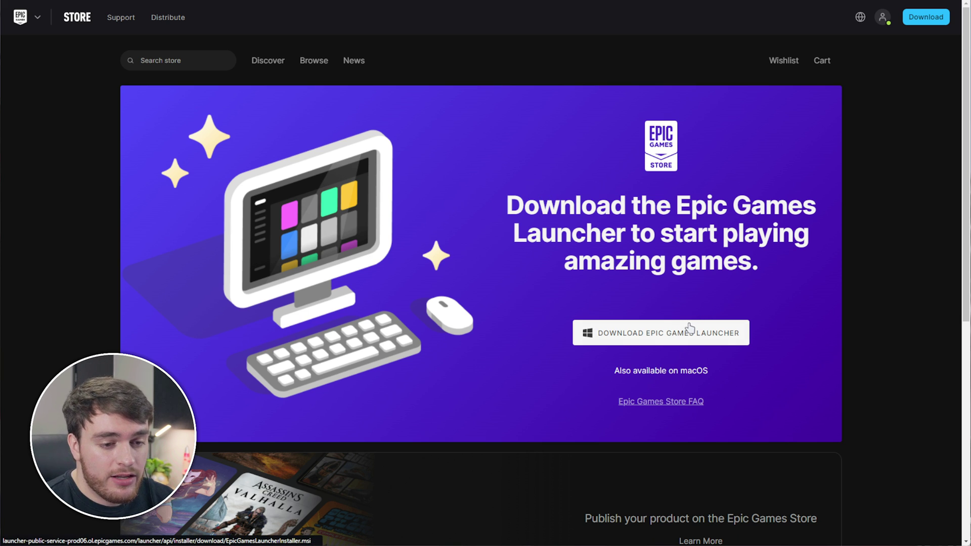
- Start downloading the Epic Games Launcher installer from the Epic Games Store
left_click(667, 333)
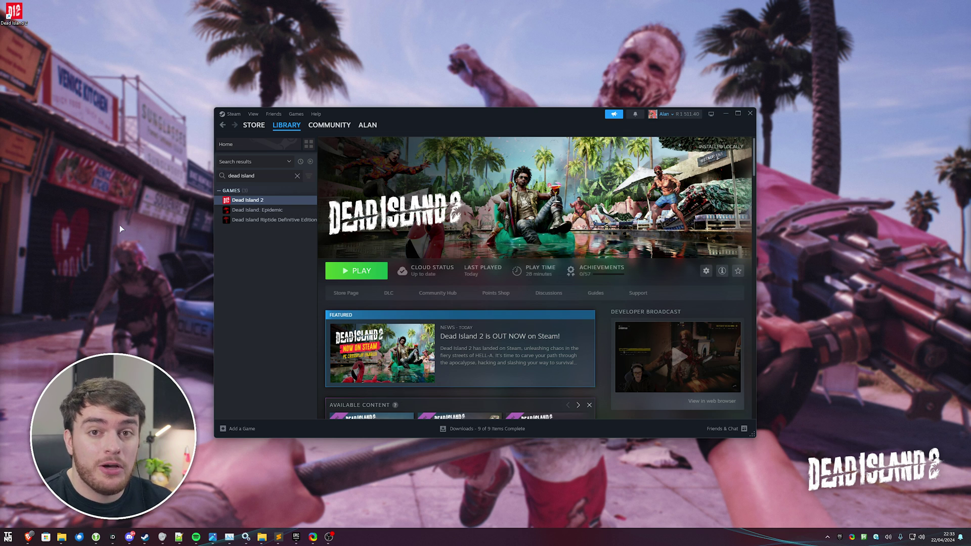
- Open the Services app via Start search and jump to entries starting with 'ep'
key("super")
type("ser")
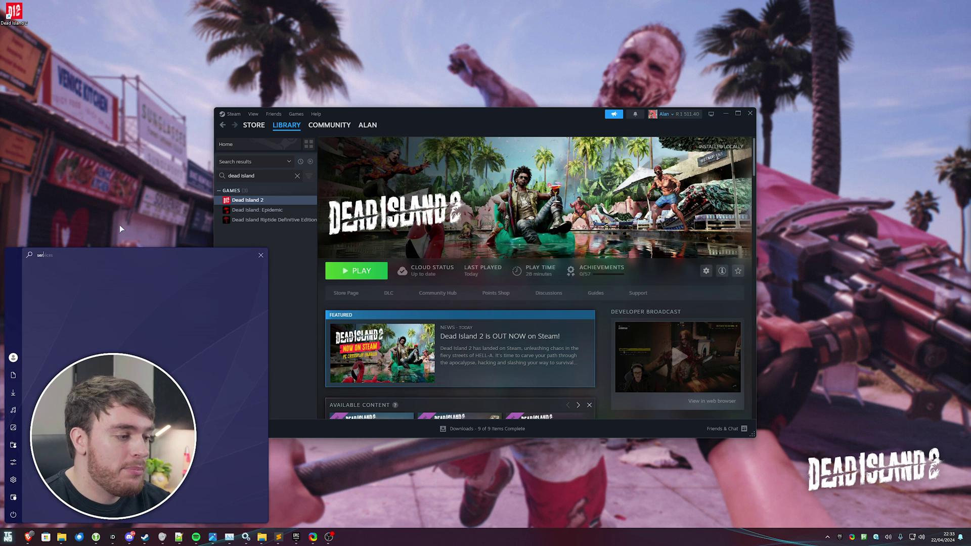
type("vices")
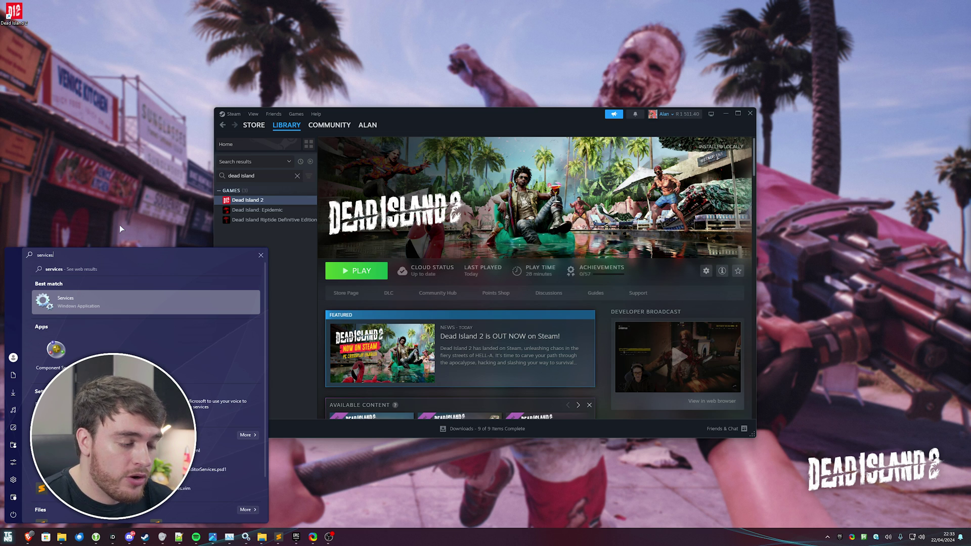
key("Return")
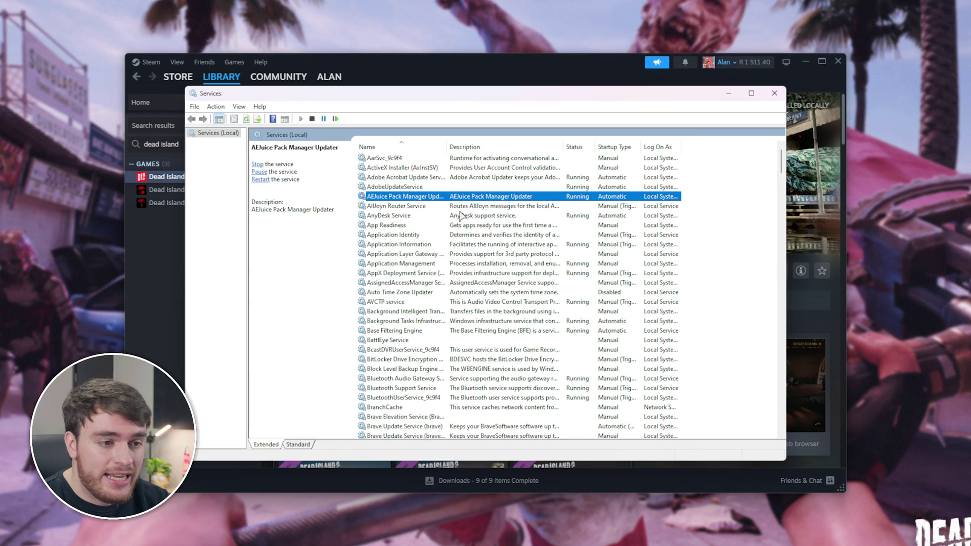
type("ep")
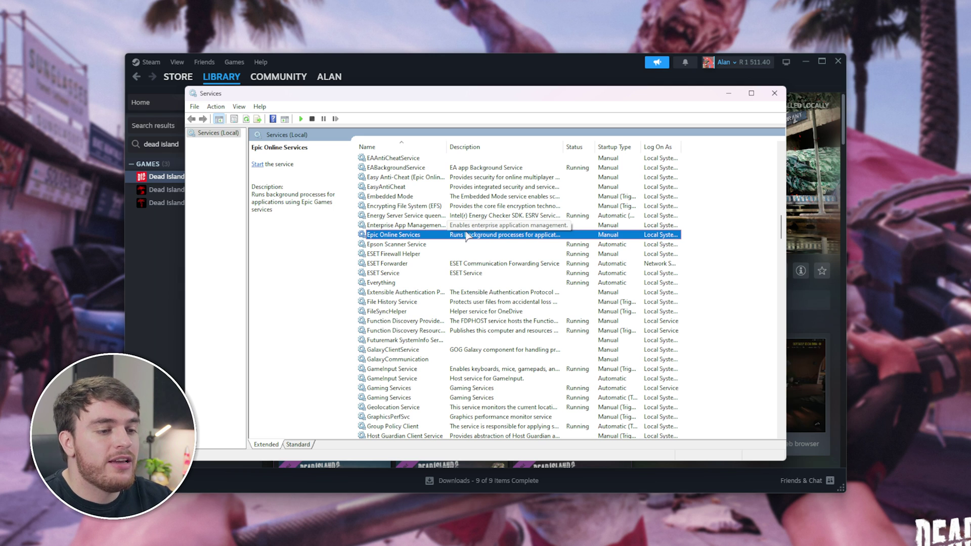
- Keep Epic Online Services' startup type at Manual, confirm, and close Services
right_click(463, 240)
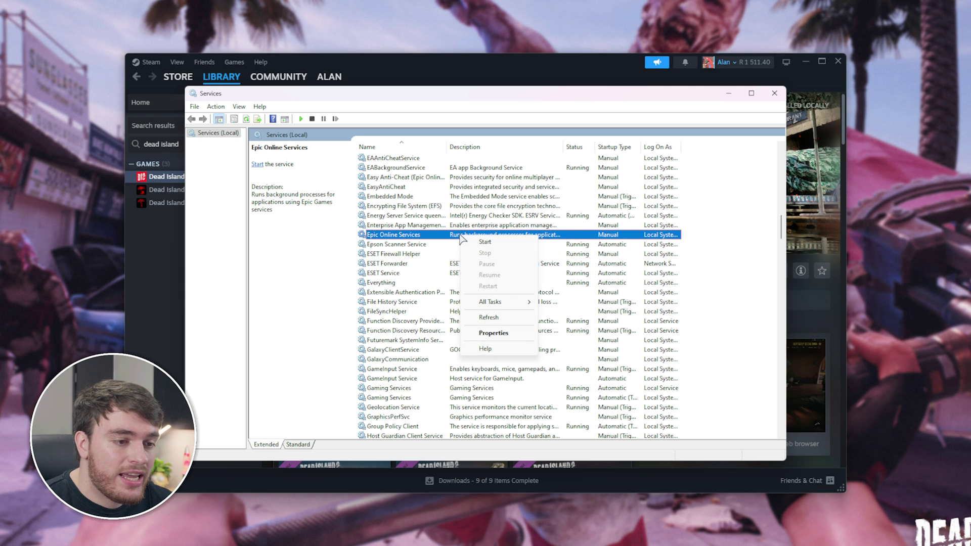
left_click(516, 335)
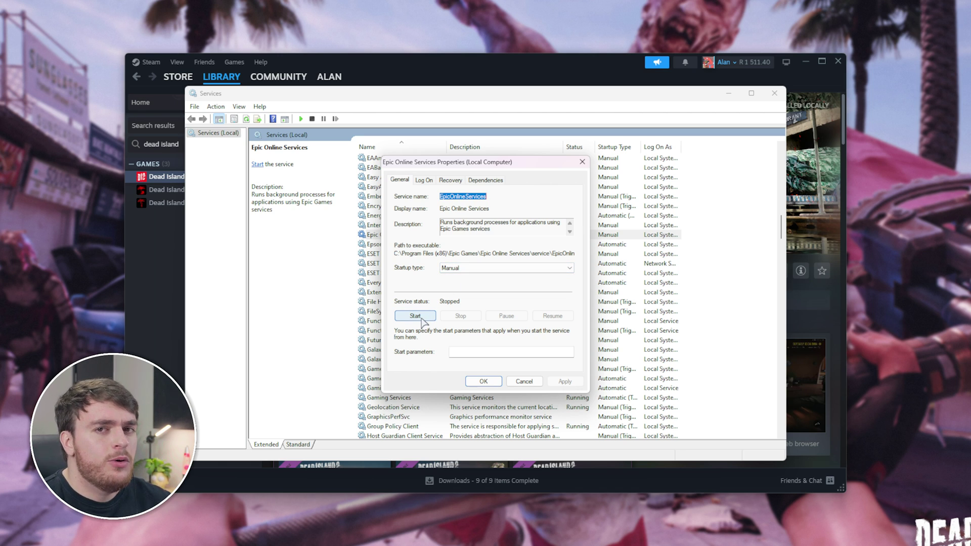
left_click(461, 269)
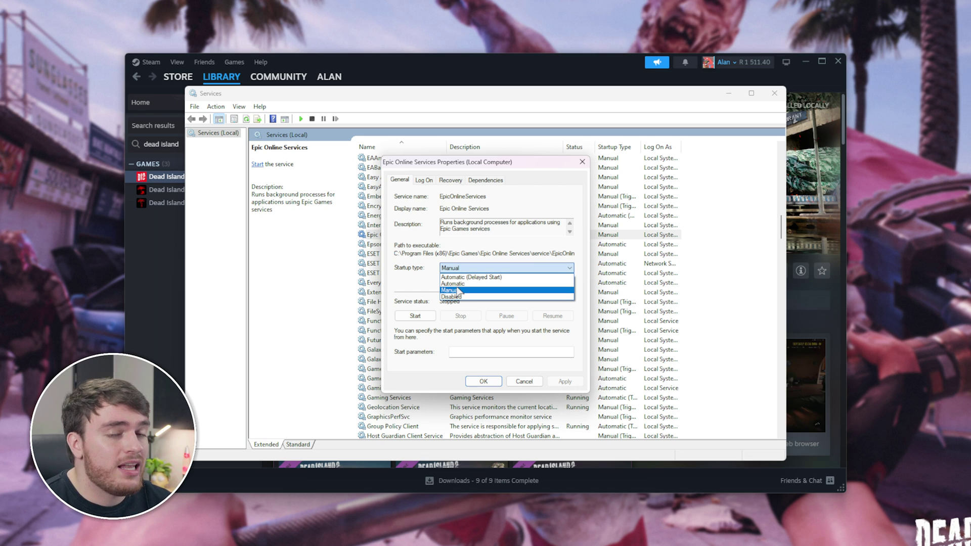
left_click(394, 279)
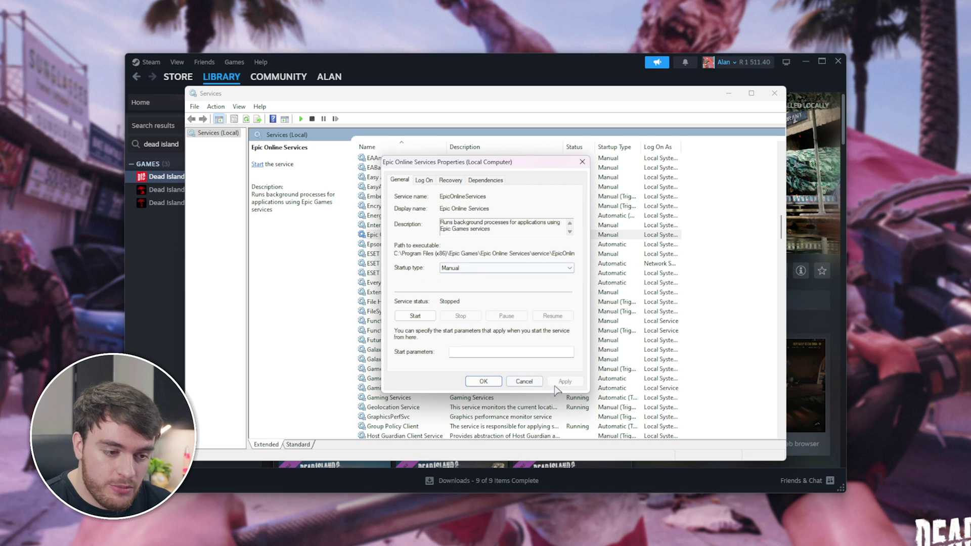
left_click(484, 381)
left_click(775, 93)
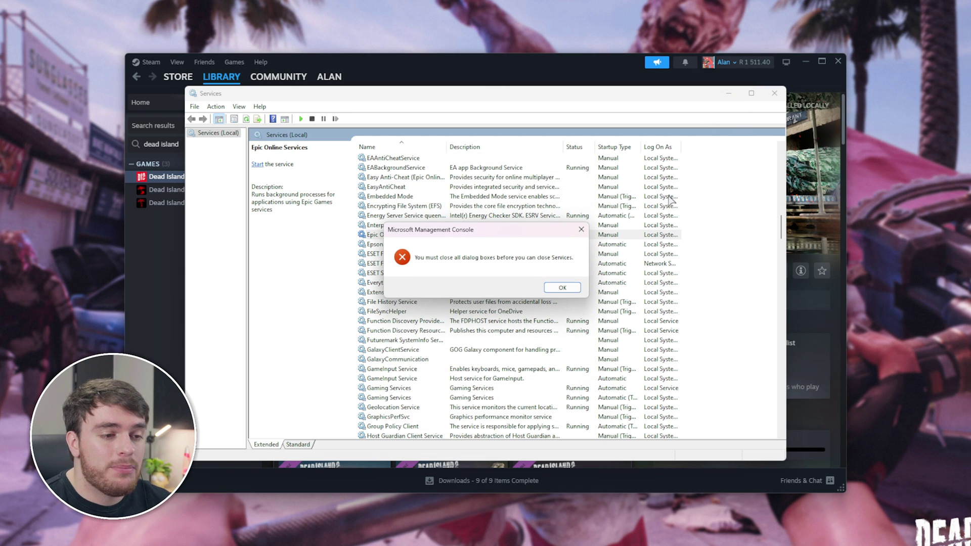
left_click(561, 283)
left_click(774, 93)
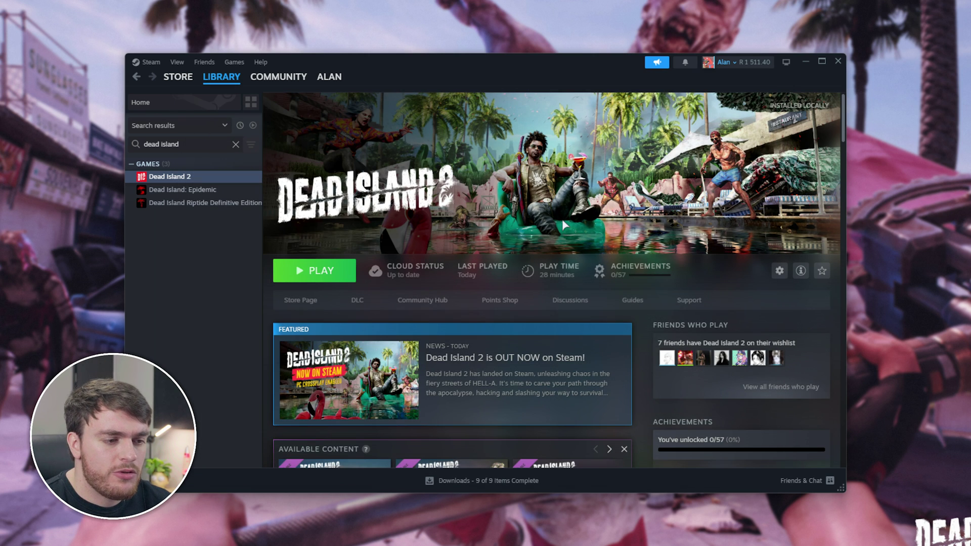